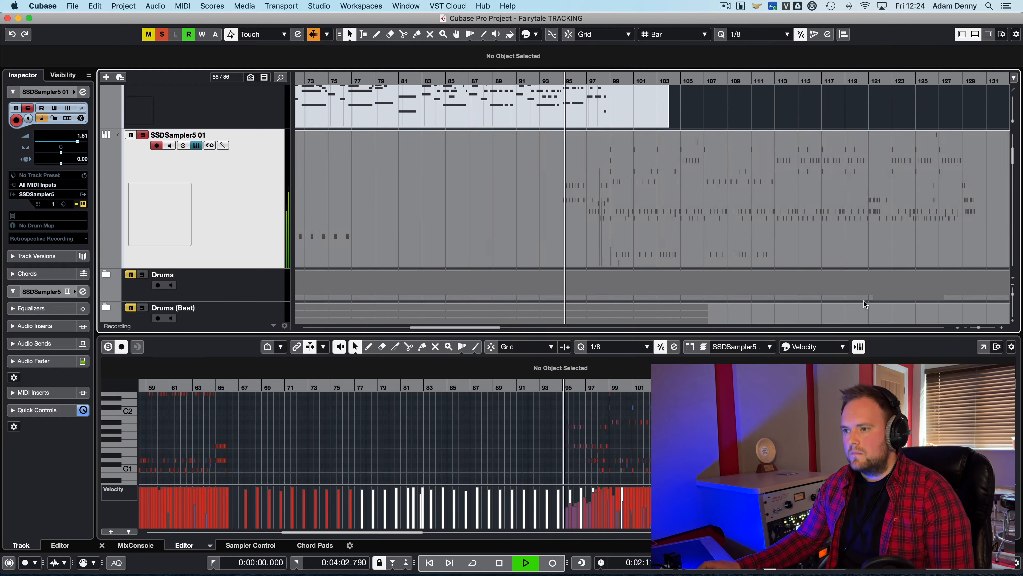
# Step: Open the SSDSampler5 drum part in a separate Key Editor window, enable auto-scroll, and stop playback around bar 109
pyautogui.hscroll(-4, 868, 301)
pyautogui.click(983, 347)
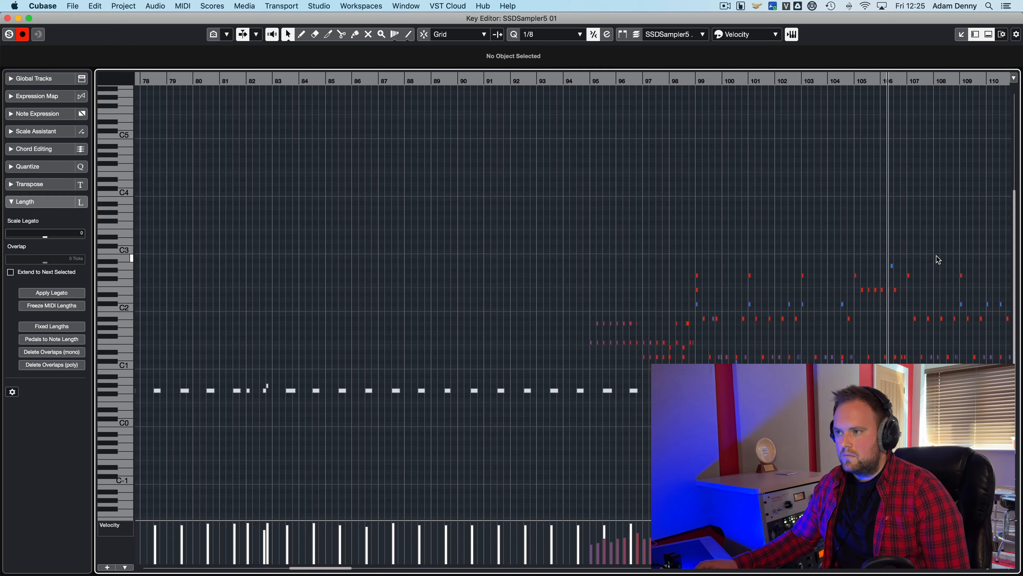
pyautogui.press('f')
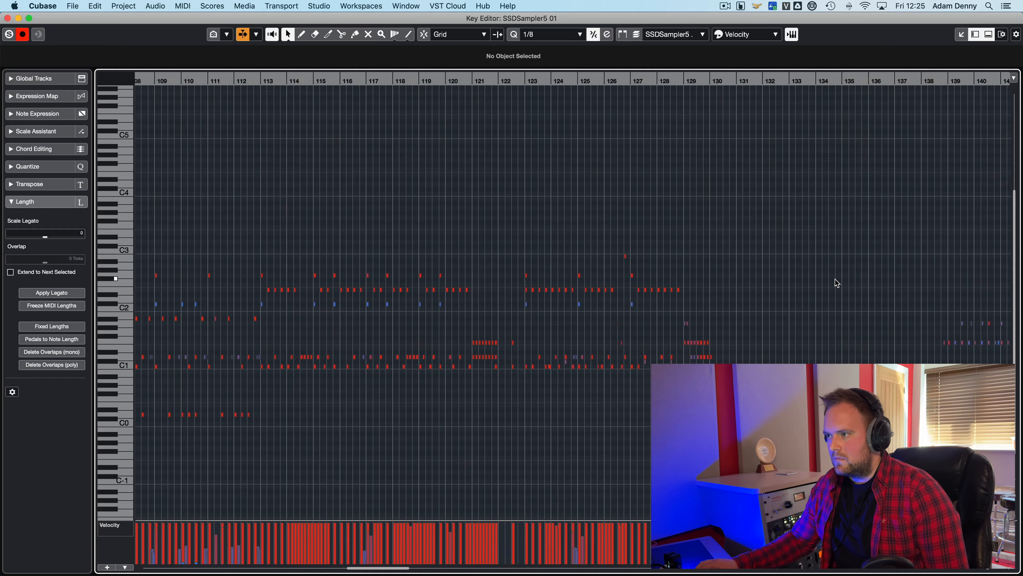
pyautogui.hscroll(-5, 822, 272)
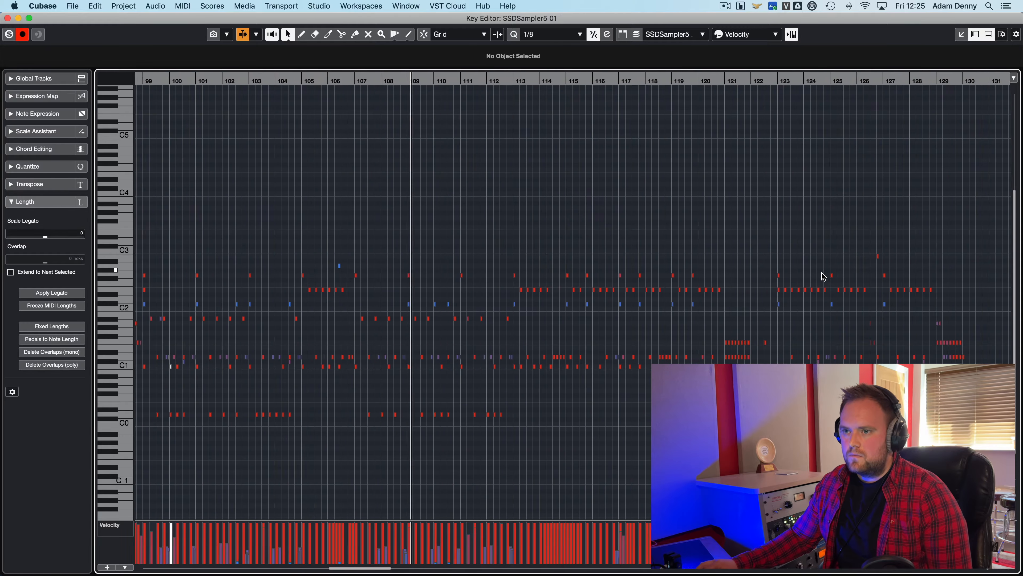
pyautogui.press('space')
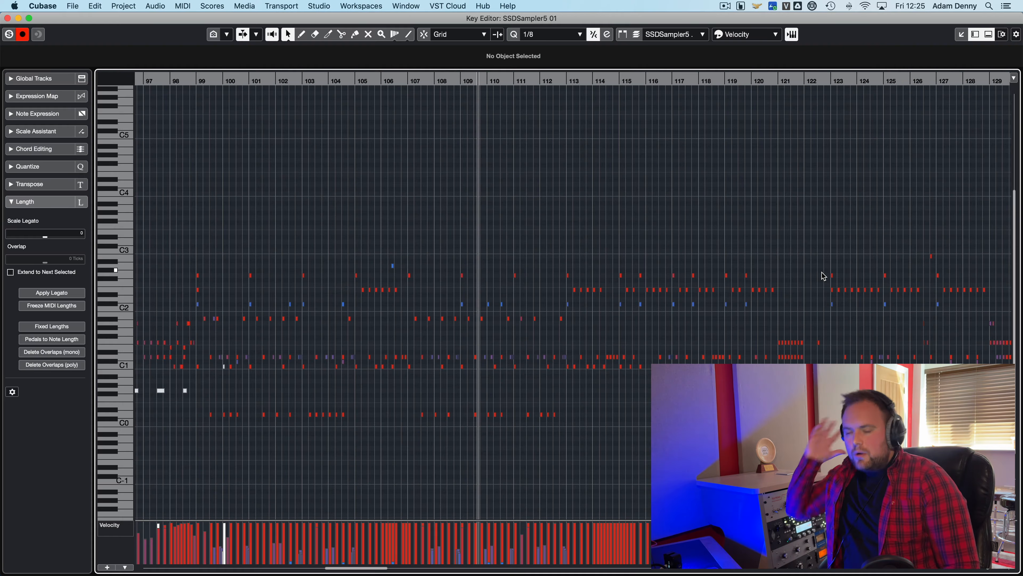
# Step: Inspect the first F1 drum note at the start of bar 95, where the build-up begins
pyautogui.hscroll(-5, 822, 277)
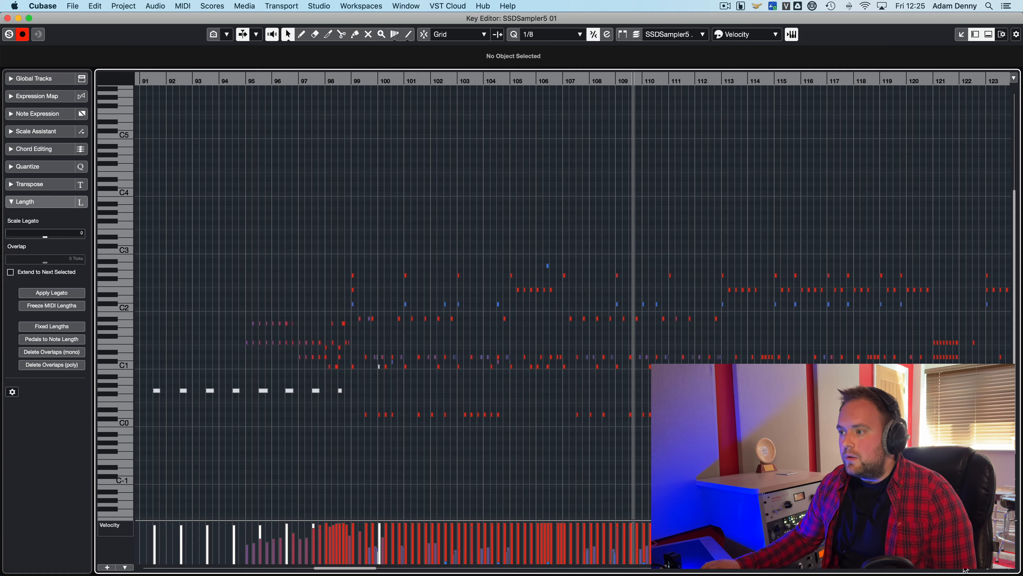
pyautogui.moveTo(989, 569); pyautogui.dragTo(996, 569)
pyautogui.hscroll(-10, 959, 399)
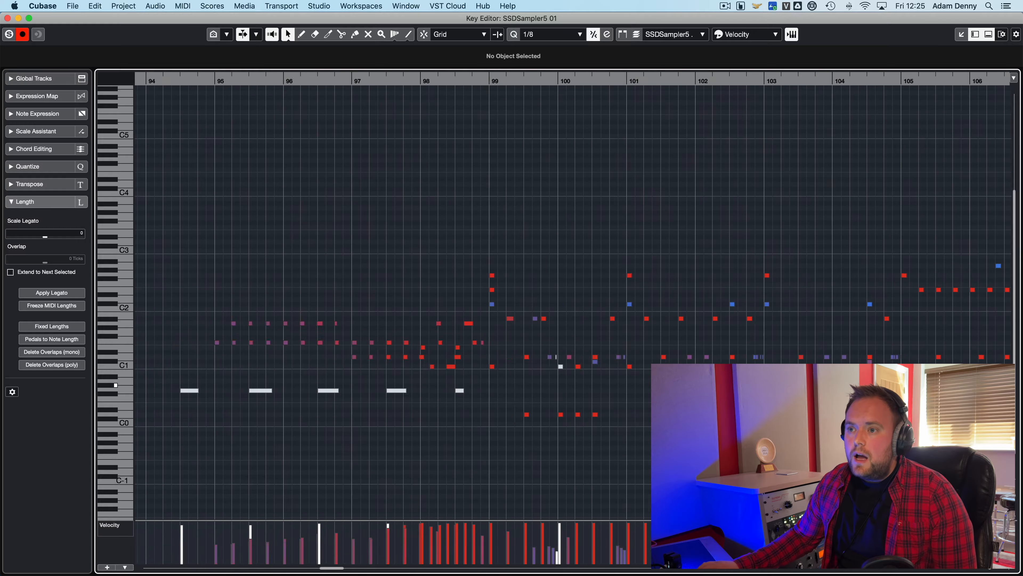
pyautogui.click(523, 342)
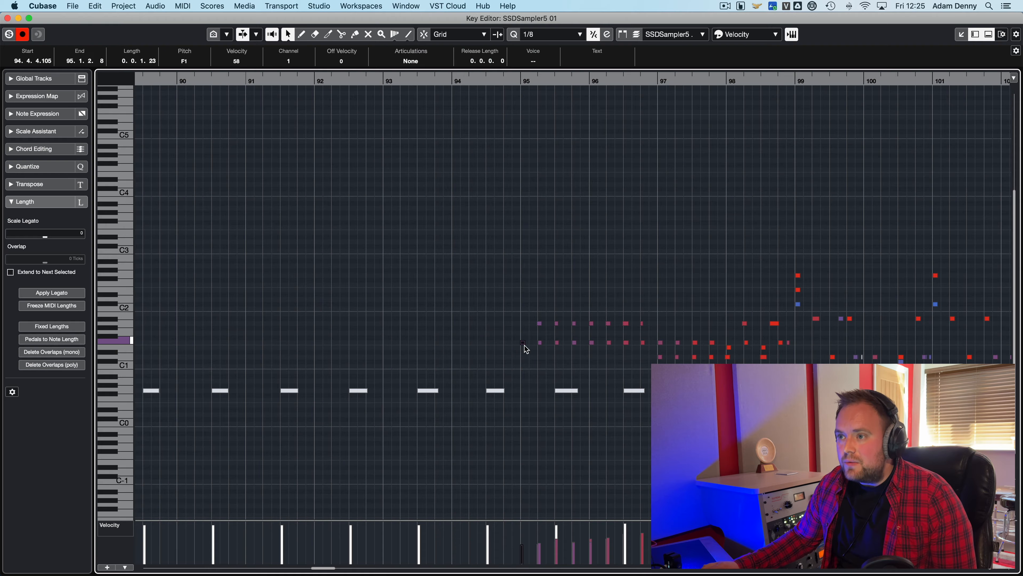
pyautogui.click(540, 332)
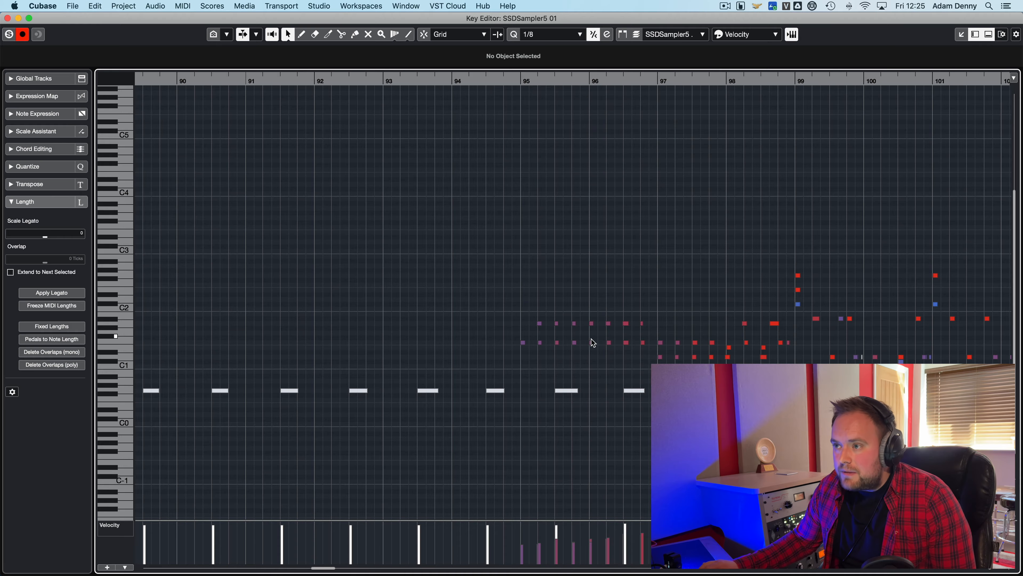
# Step: Play the programmed drum part from the start of bar 95 through to about bar 107, following the playback position
pyautogui.click(513, 81)
pyautogui.press('space')
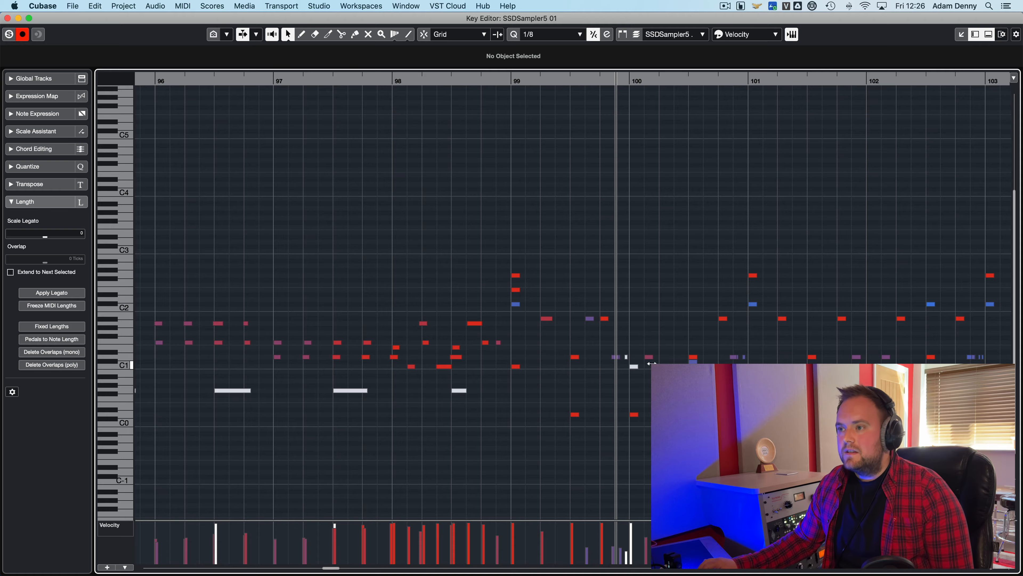
pyautogui.press('space')
pyautogui.press('f')
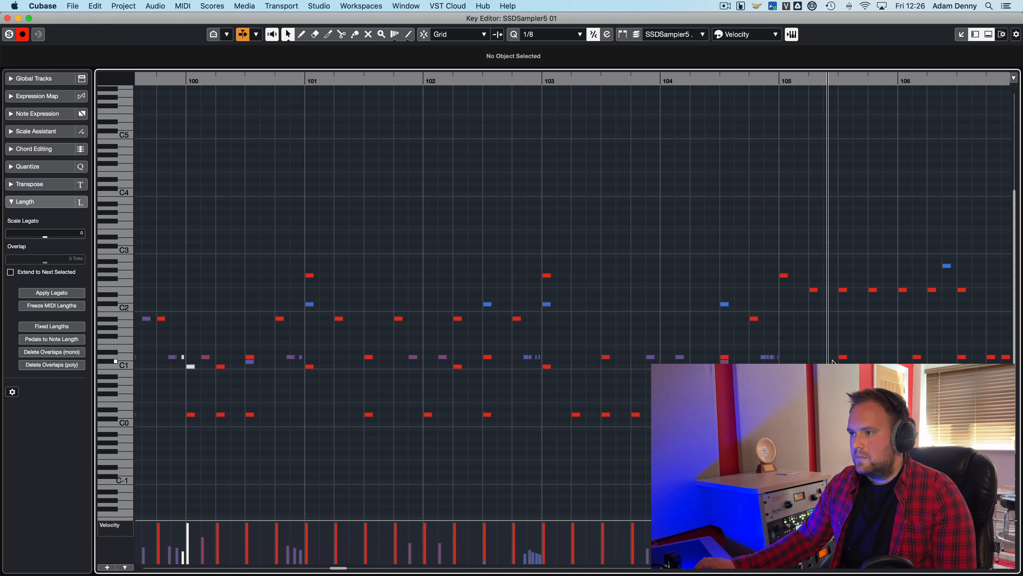
pyautogui.press('space')
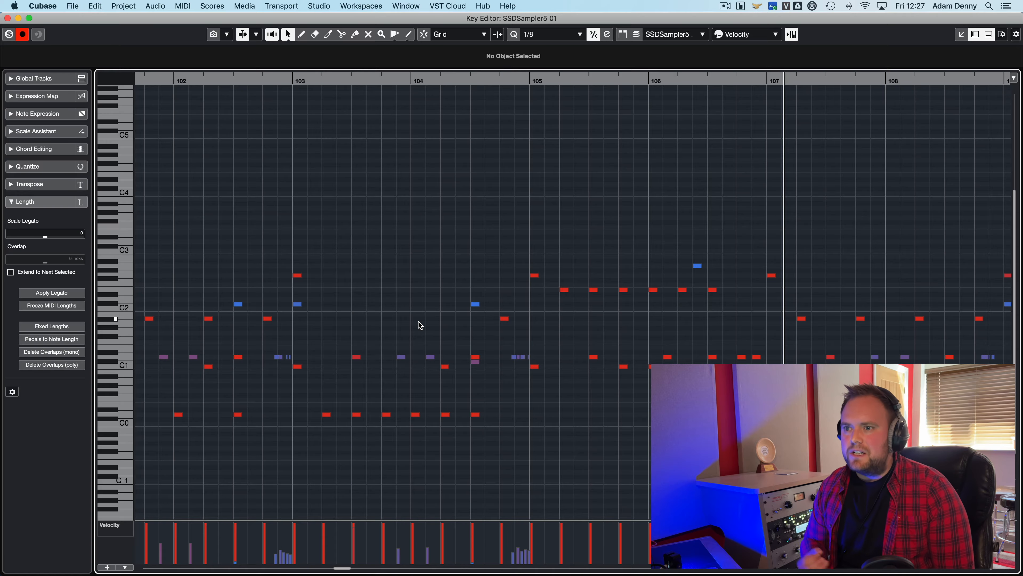
# Step: Examine how the A1 and F1 notes at beat 2 of bar 95 are timed against each other and the grid
pyautogui.hscroll(-5, 487, 384)
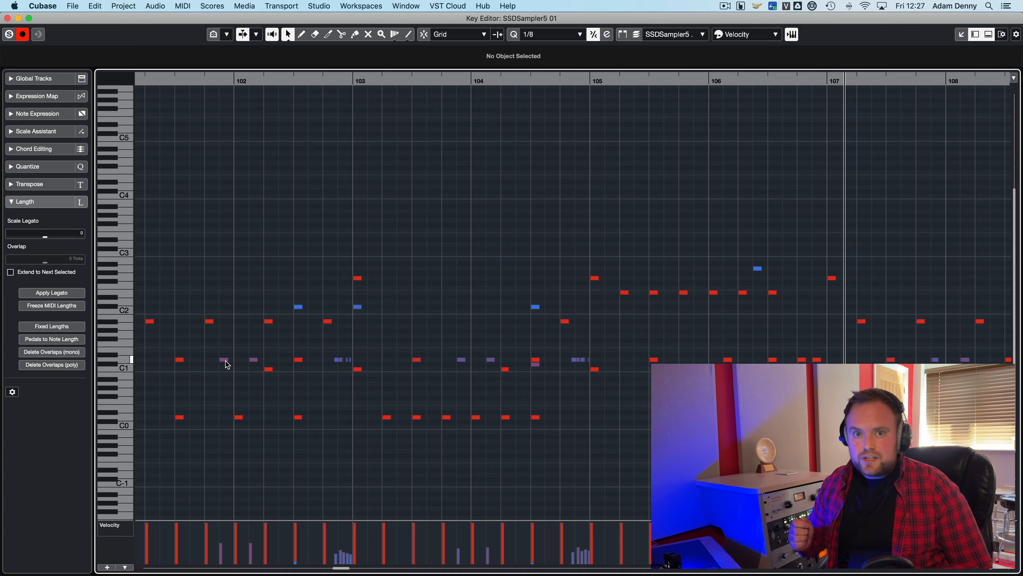
pyautogui.hscroll(-1, 450, 364)
pyautogui.scroll(-1, 450, 364)
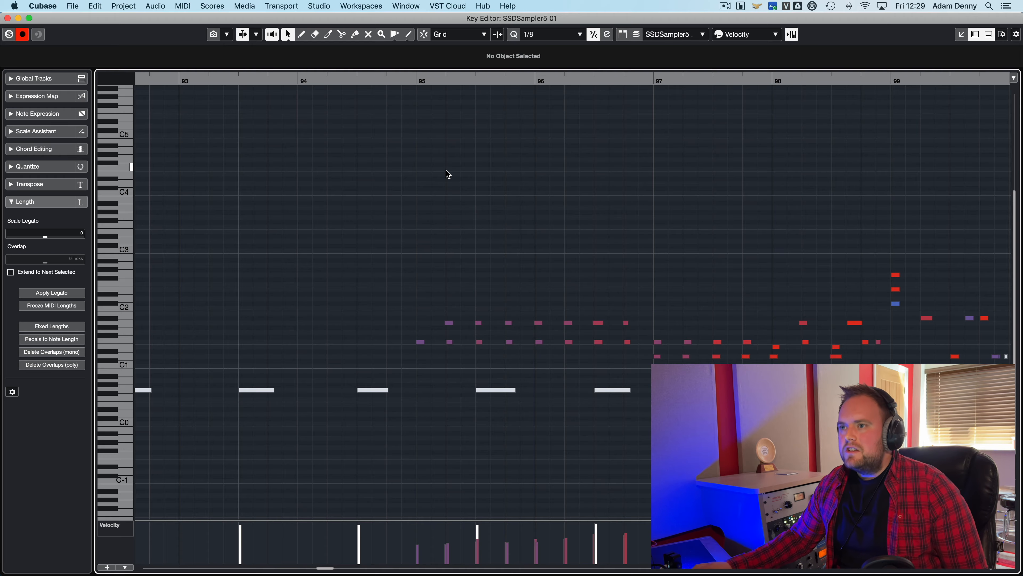
pyautogui.click(446, 92)
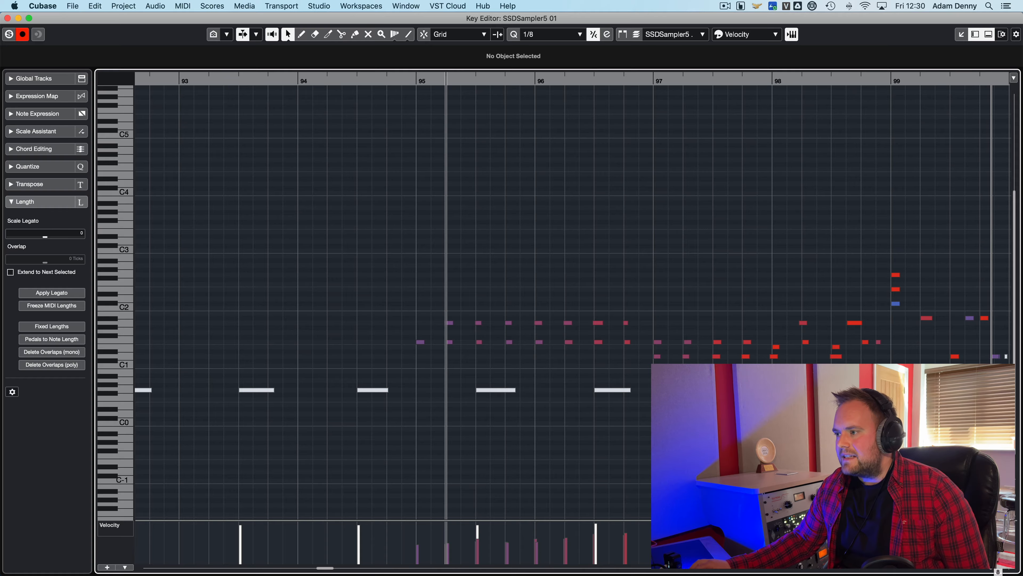
pyautogui.press('h')
pyautogui.press('h')
pyautogui.press('h')
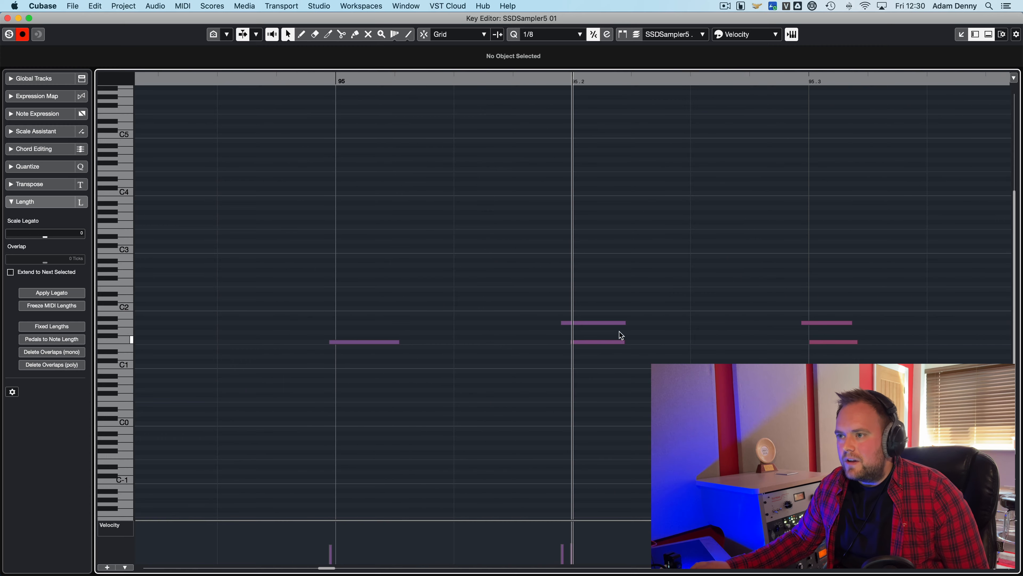
pyautogui.click(573, 324)
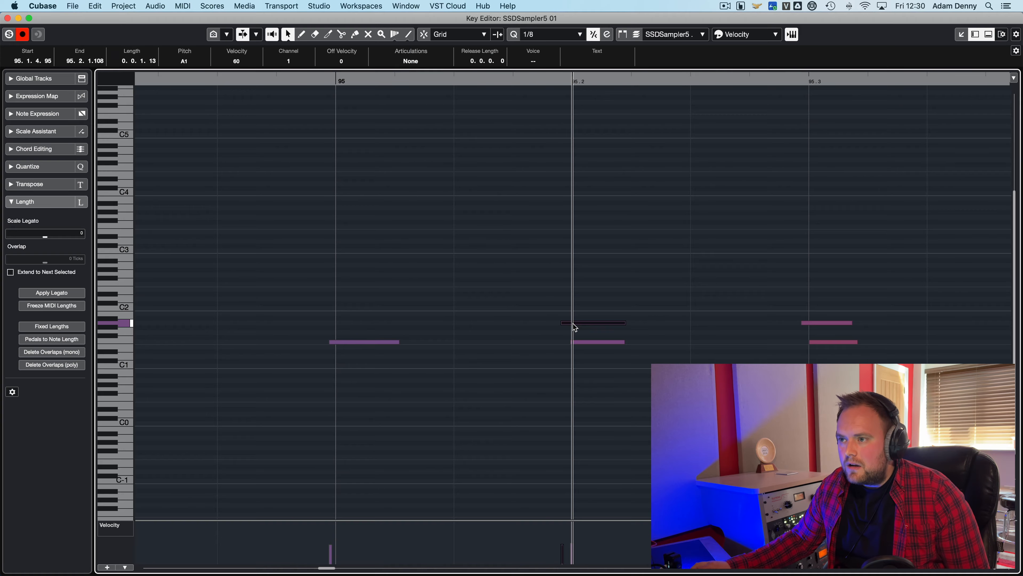
pyautogui.click(601, 342)
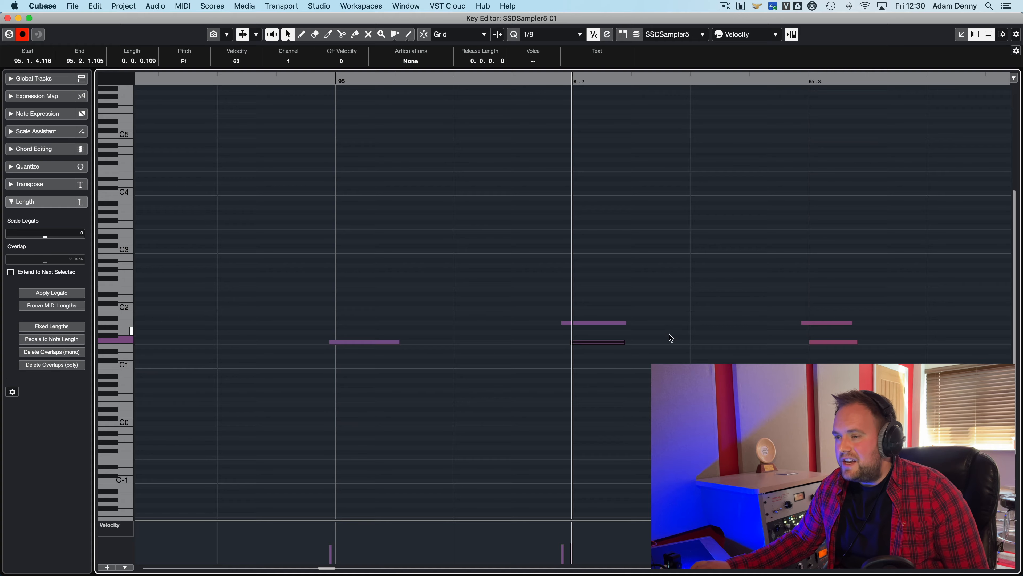
# Step: Examine the timing offsets between the paired drum hits from bar 95 through to bar 98
pyautogui.hscroll(5, 800, 344)
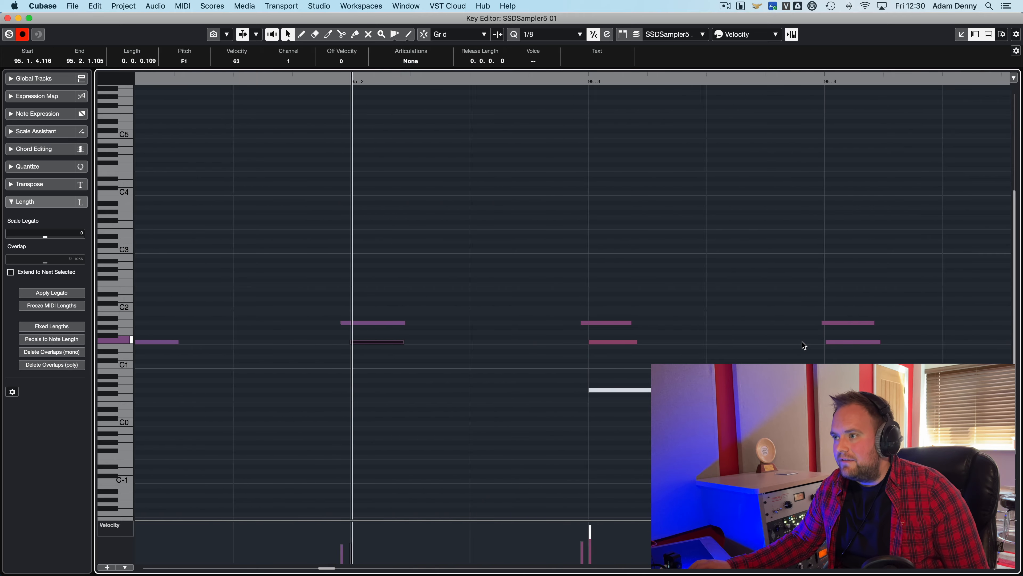
pyautogui.hscroll(3, 663, 356)
pyautogui.hscroll(10, 663, 356)
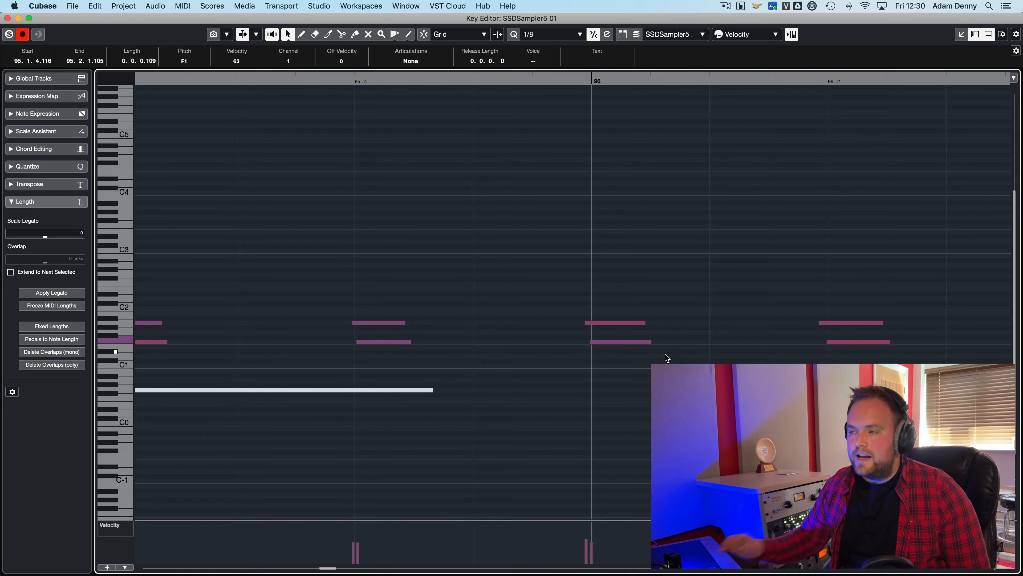
pyautogui.hscroll(5, 711, 345)
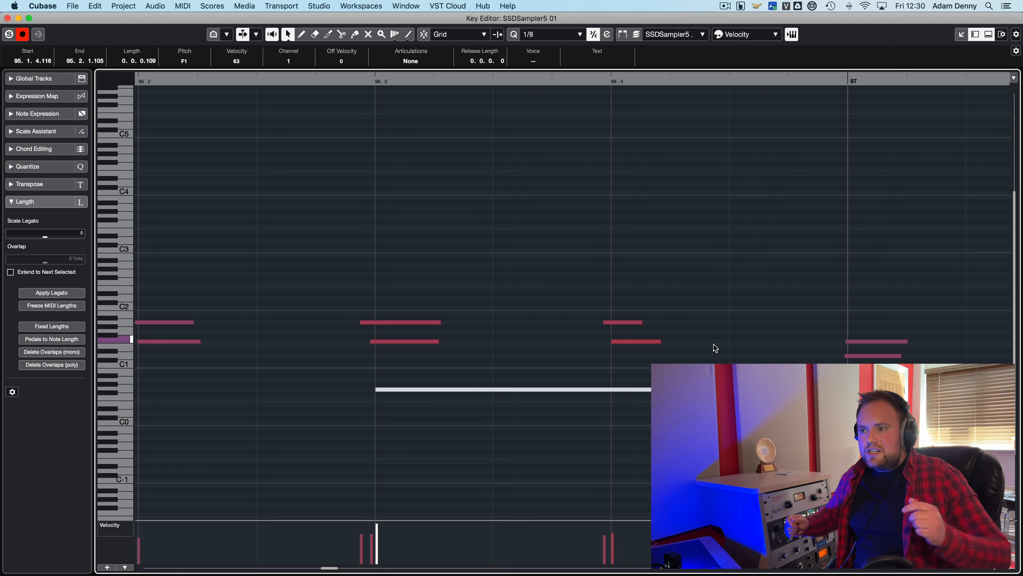
pyautogui.hscroll(4, 693, 356)
pyautogui.hscroll(2, 692, 357)
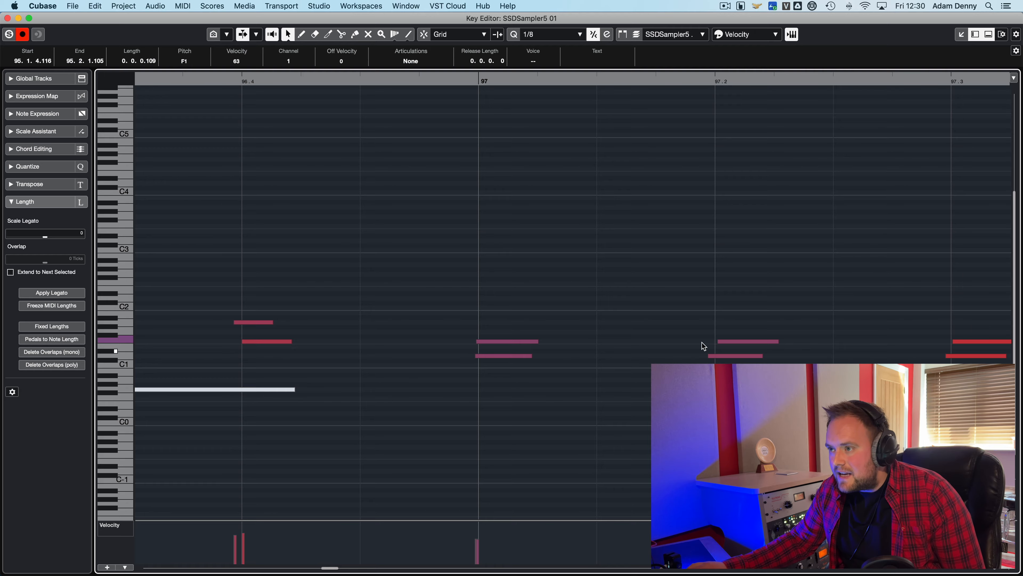
pyautogui.hscroll(10, 907, 339)
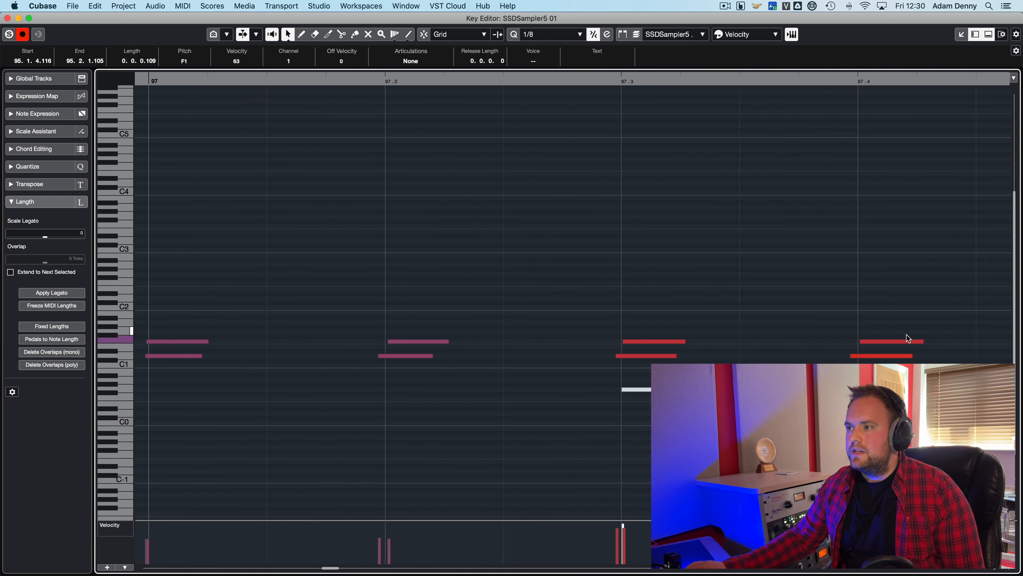
pyautogui.hscroll(2, 906, 338)
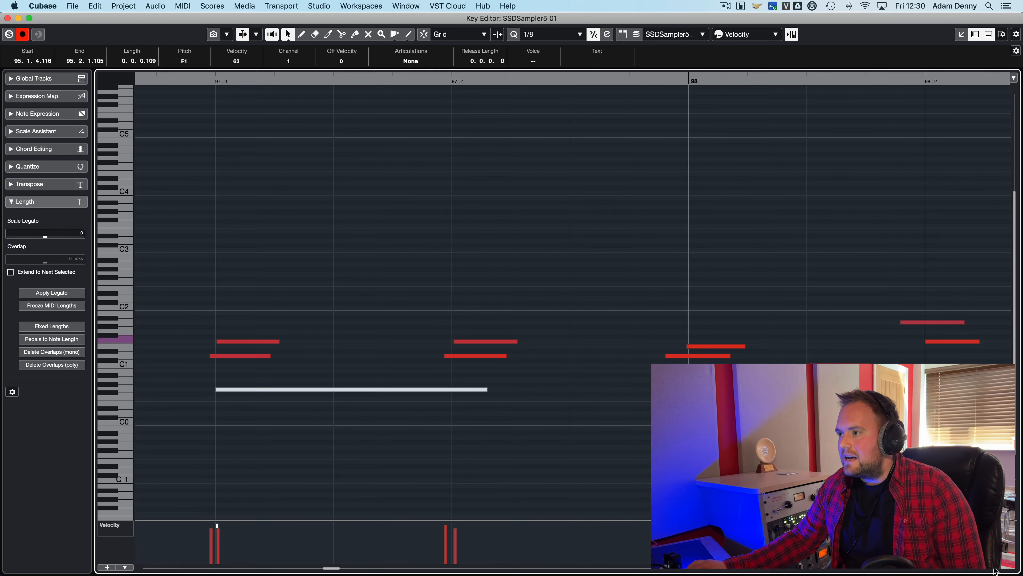
# Step: Zoom back out to the whole build-up and fill, and stop playback to review bars 95 to 99
pyautogui.moveTo(999, 568); pyautogui.dragTo(990, 569)
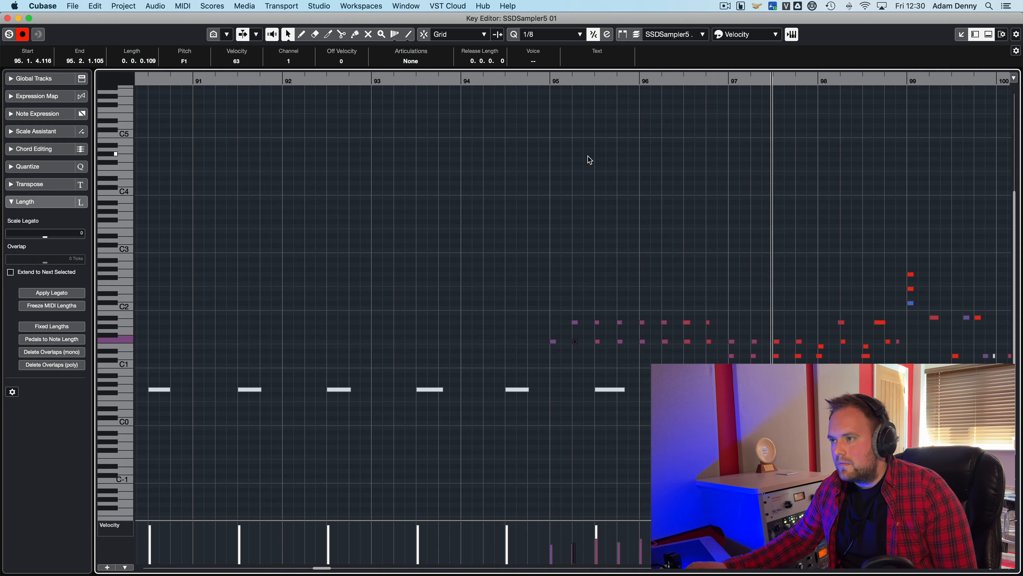
pyautogui.press('space')
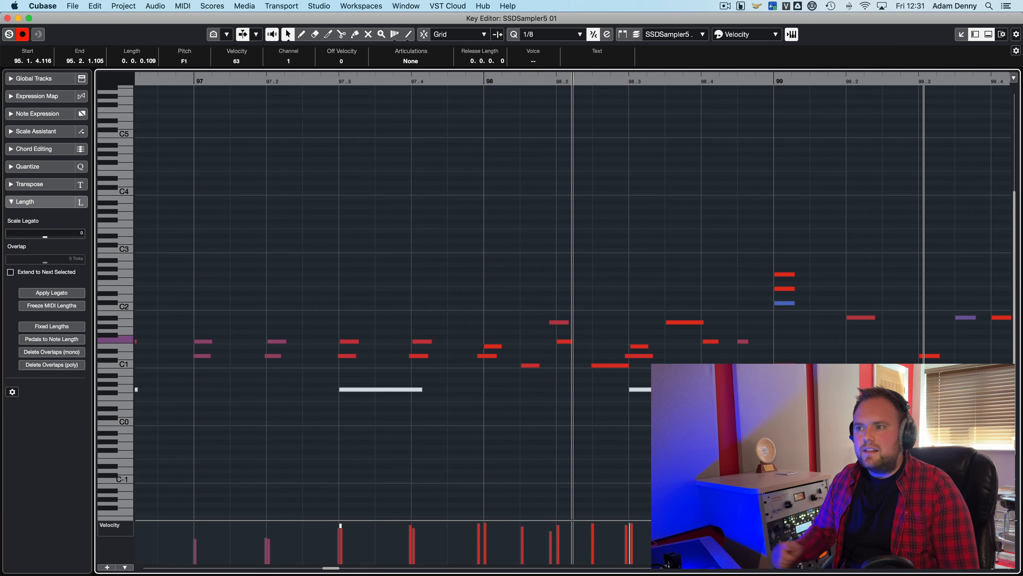
pyautogui.hscroll(-5, 572, 302)
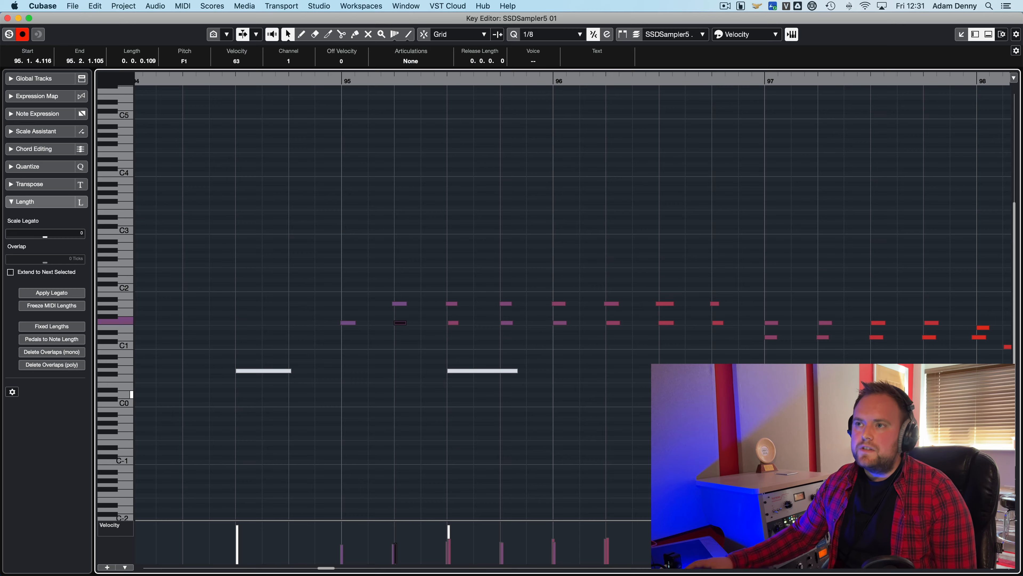
# Step: Open the quantize settings, then select the build-up drum notes from bar 95 to bar 98
pyautogui.click(607, 36)
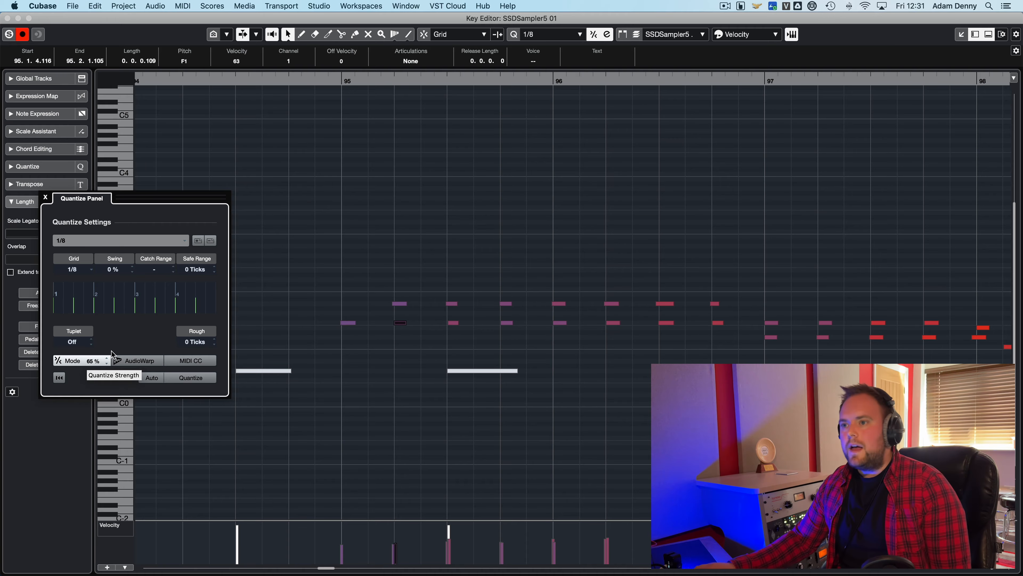
pyautogui.click(290, 273)
pyautogui.moveTo(347, 293); pyautogui.dragTo(985, 358)
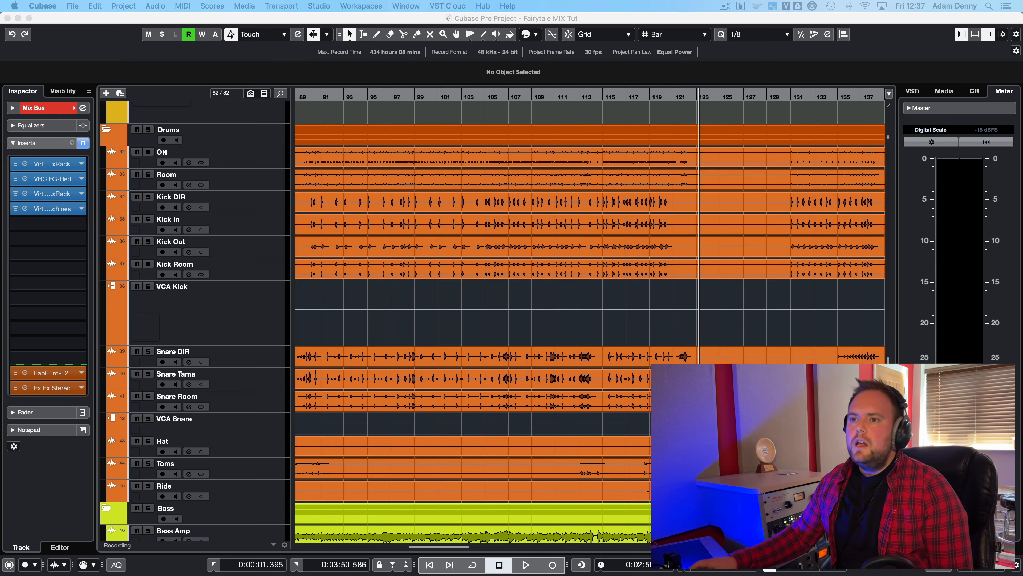
# Step: Solo the Kick Room track, bypass its inserts, and audition it from around bar 104
pyautogui.click(239, 266)
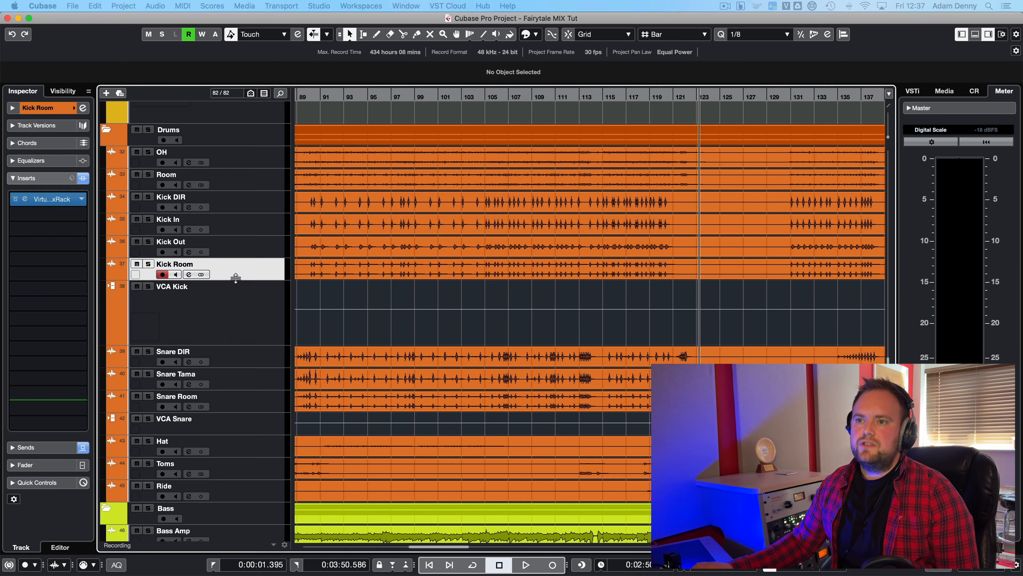
pyautogui.click(149, 264)
pyautogui.click(84, 178)
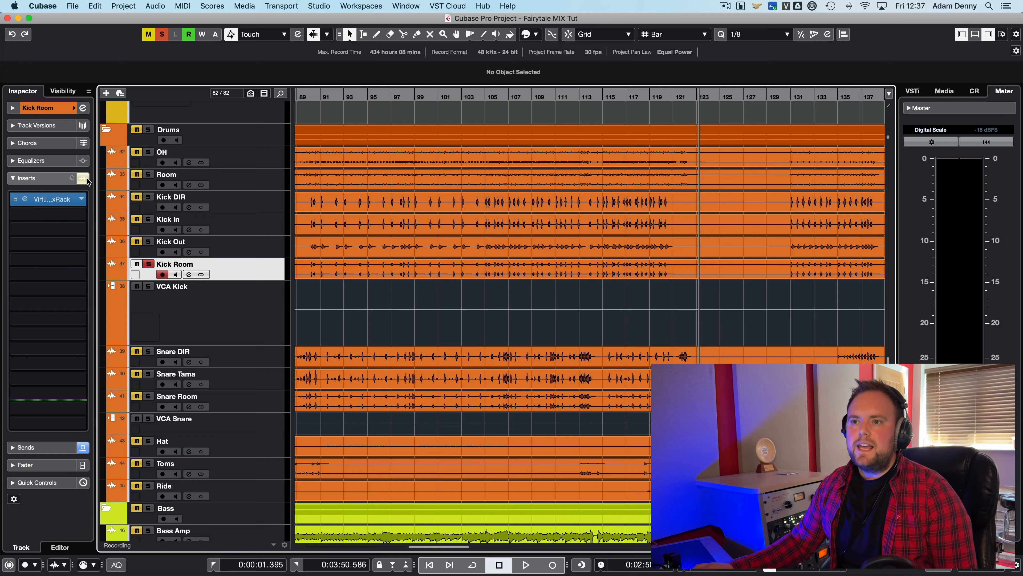
pyautogui.doubleClick(484, 97)
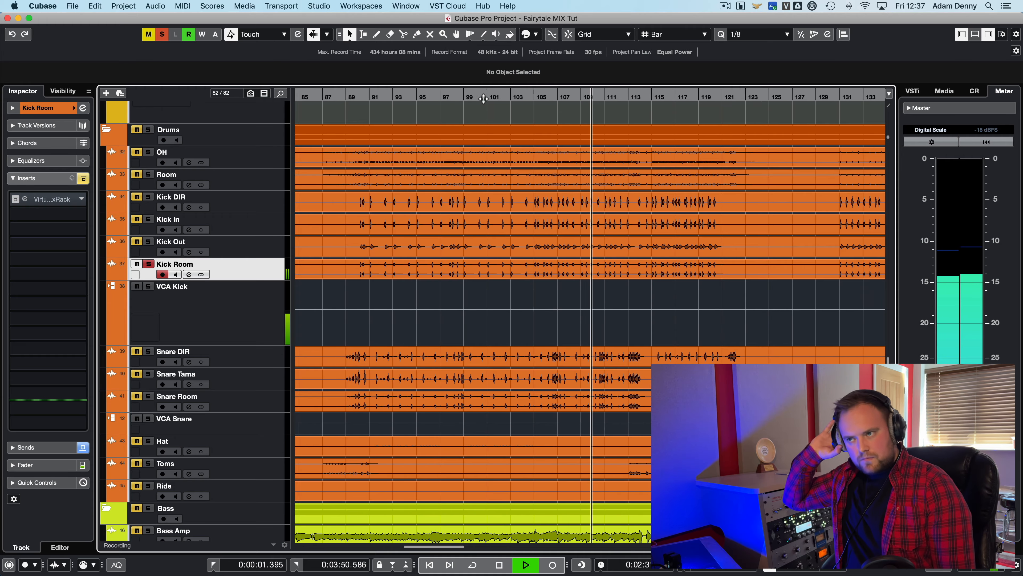
pyautogui.press('space')
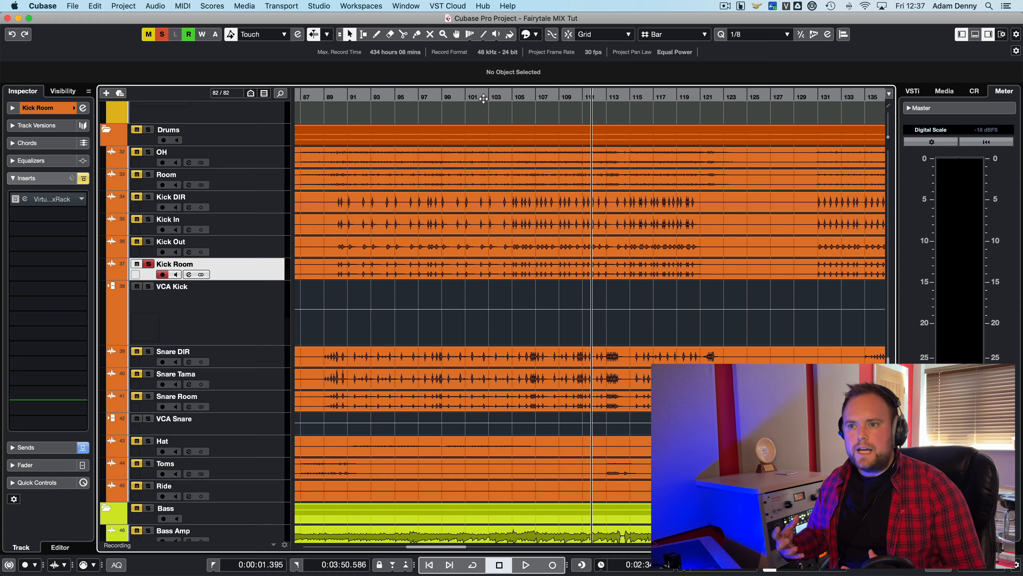
# Step: Switch the solo from Kick Room to Snare Room and play it from bar 89
pyautogui.click(149, 264)
pyautogui.click(149, 396)
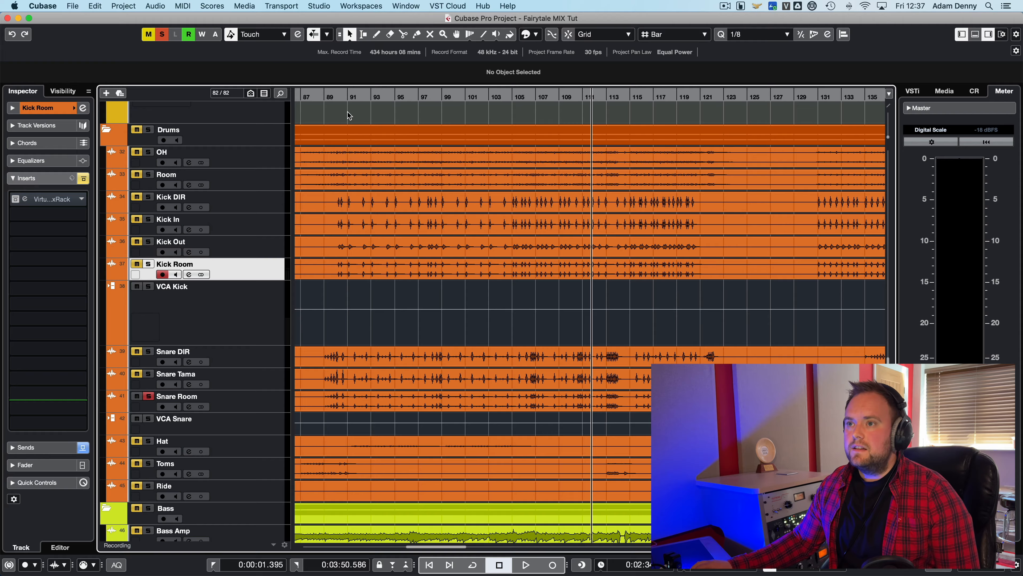
pyautogui.click(328, 96)
pyautogui.press('space')
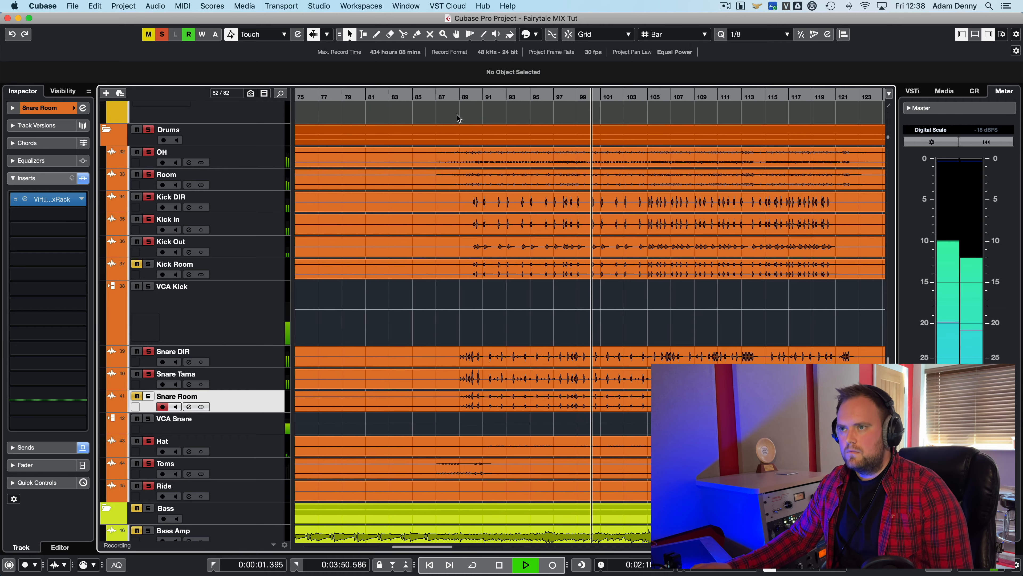
# Step: Unmute the Kick Room and Snare Room tracks and replay the soloed drums with both included
pyautogui.press('space')
pyautogui.click(137, 396)
pyautogui.press('space')
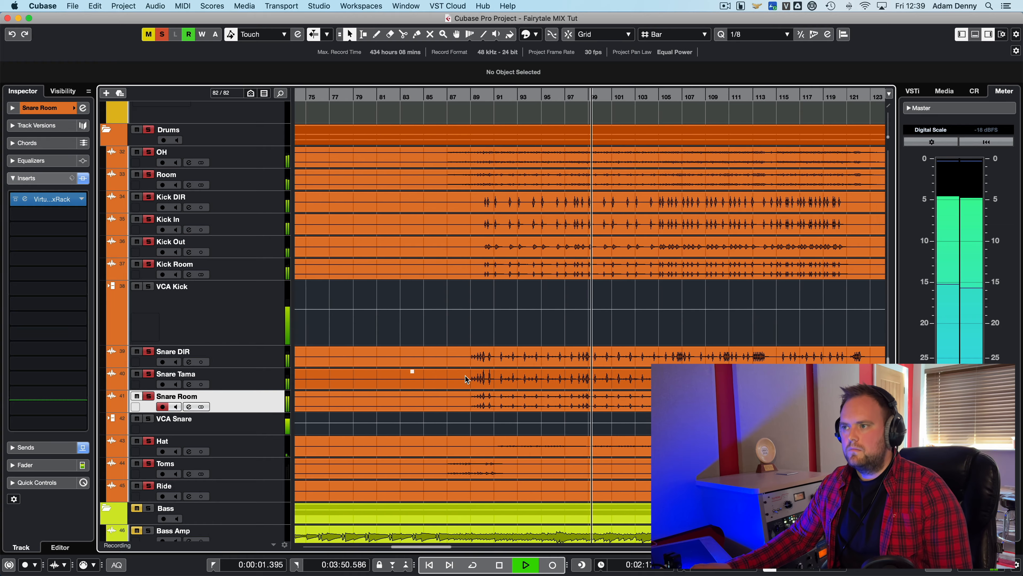
# Step: Stop playback and step through the Room and kick microphone tracks, ending with Kick DIR selected
pyautogui.press('space')
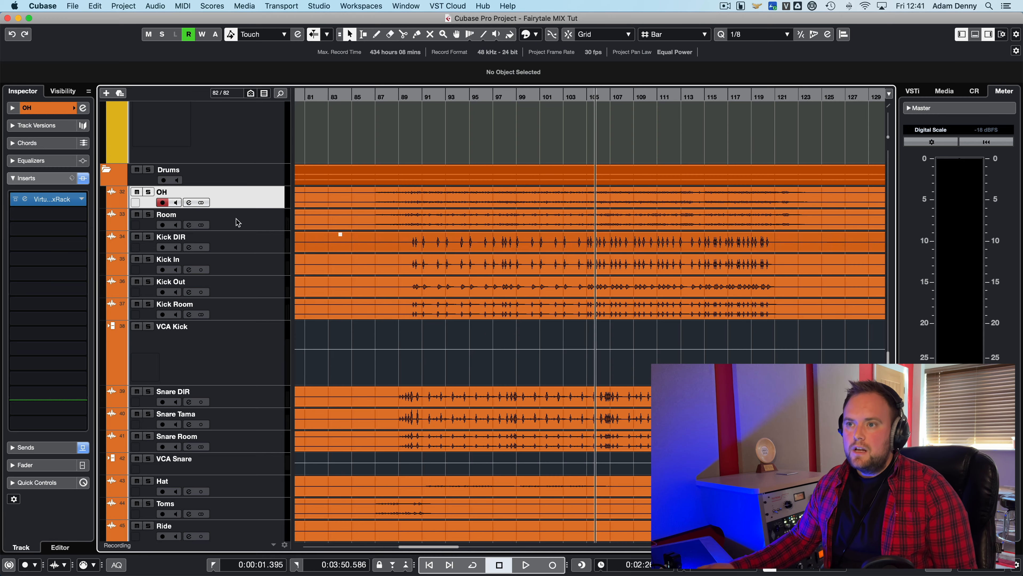
pyautogui.click(250, 224)
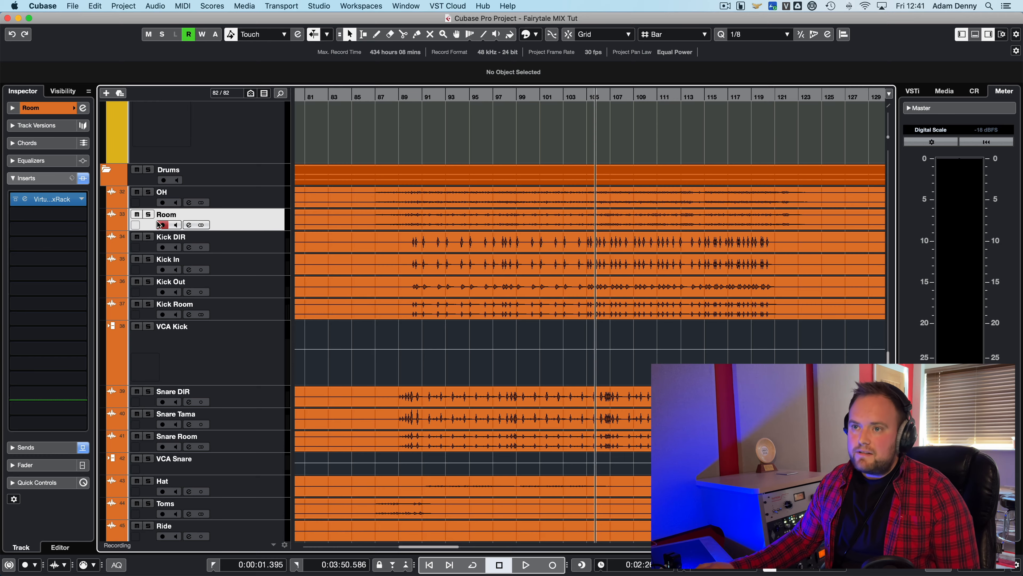
pyautogui.click(254, 252)
pyautogui.click(252, 289)
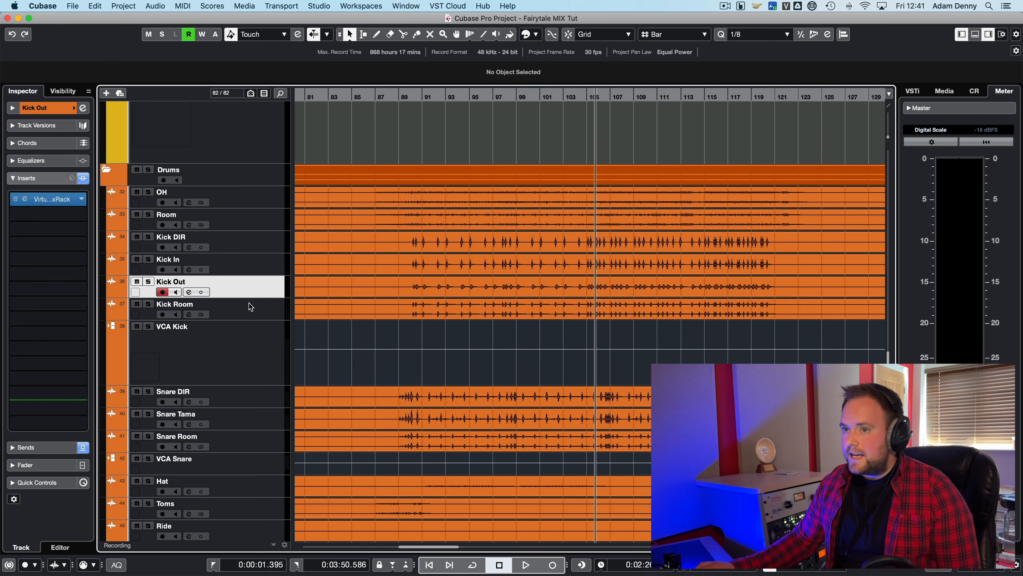
pyautogui.click(250, 307)
pyautogui.click(258, 246)
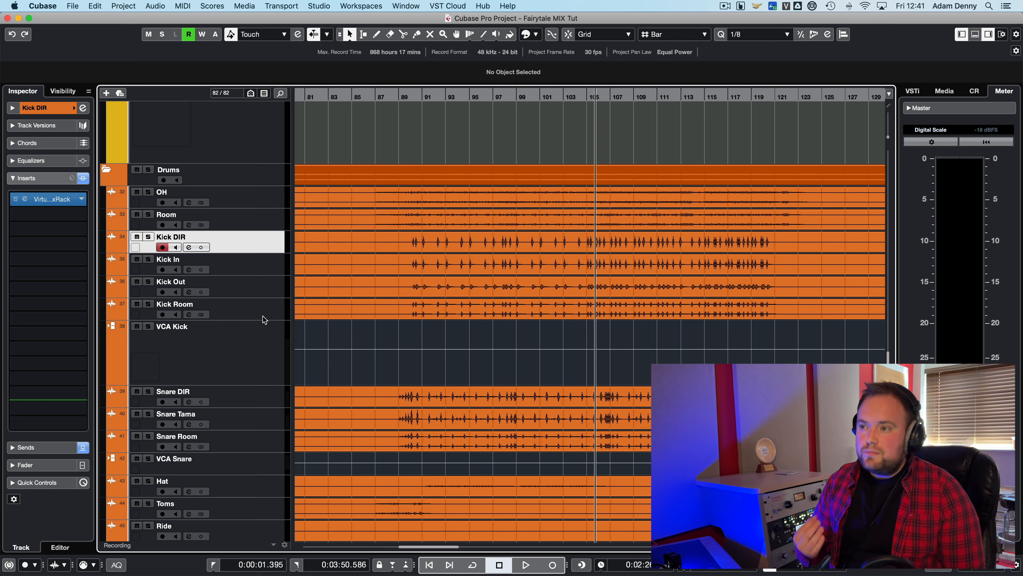
# Step: Step through the Snare DIR, Hat, Toms and Ride tracks by selecting each one in turn
pyautogui.scroll(-4, 263, 318)
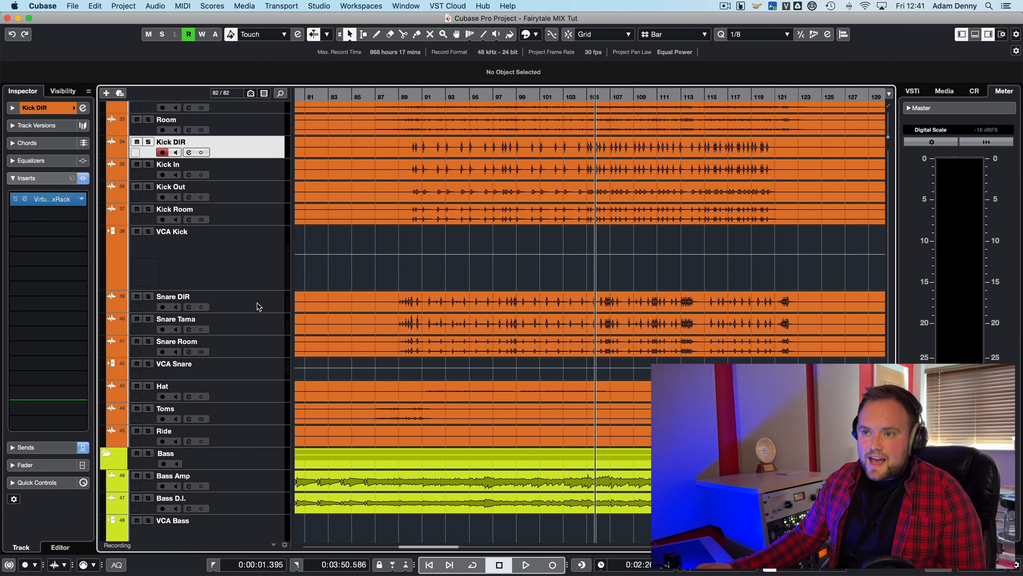
pyautogui.click(258, 307)
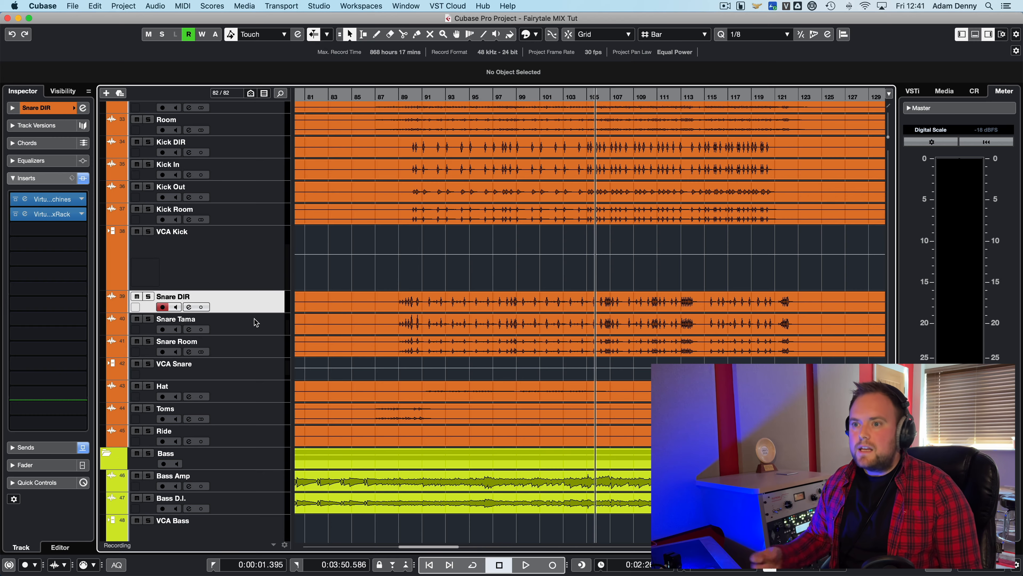
pyautogui.click(274, 398)
pyautogui.click(270, 417)
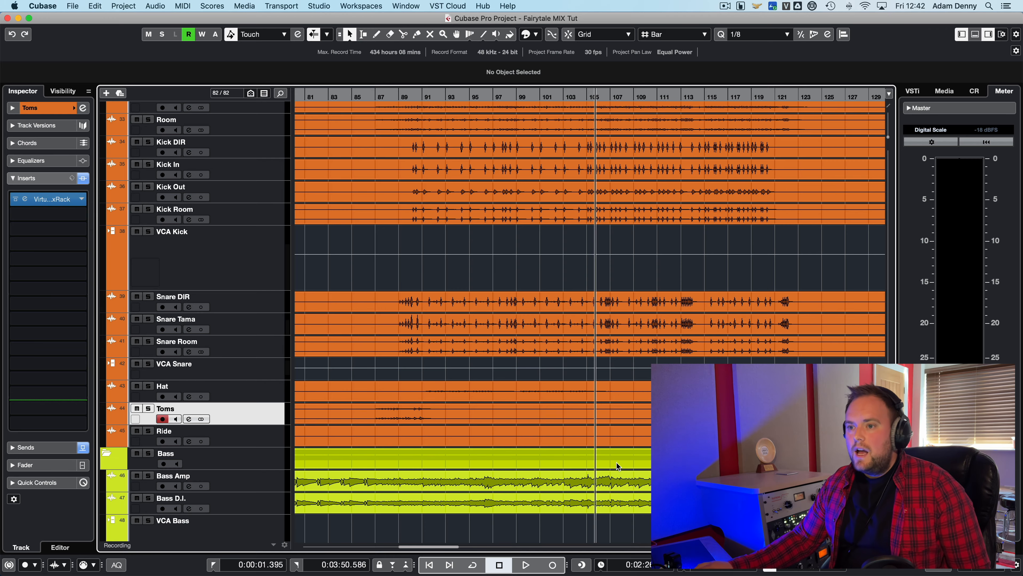
pyautogui.click(267, 445)
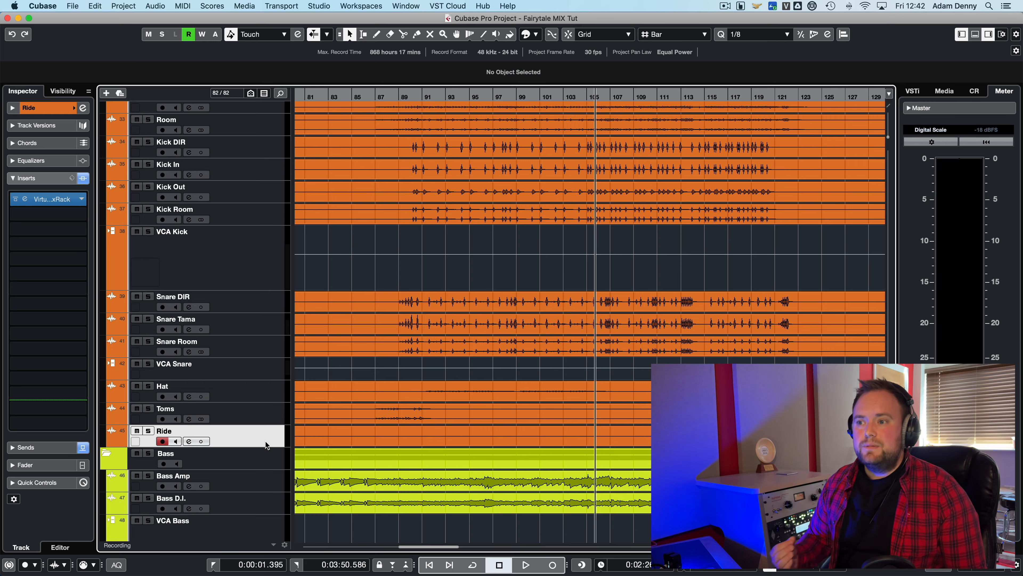
pyautogui.click(540, 353)
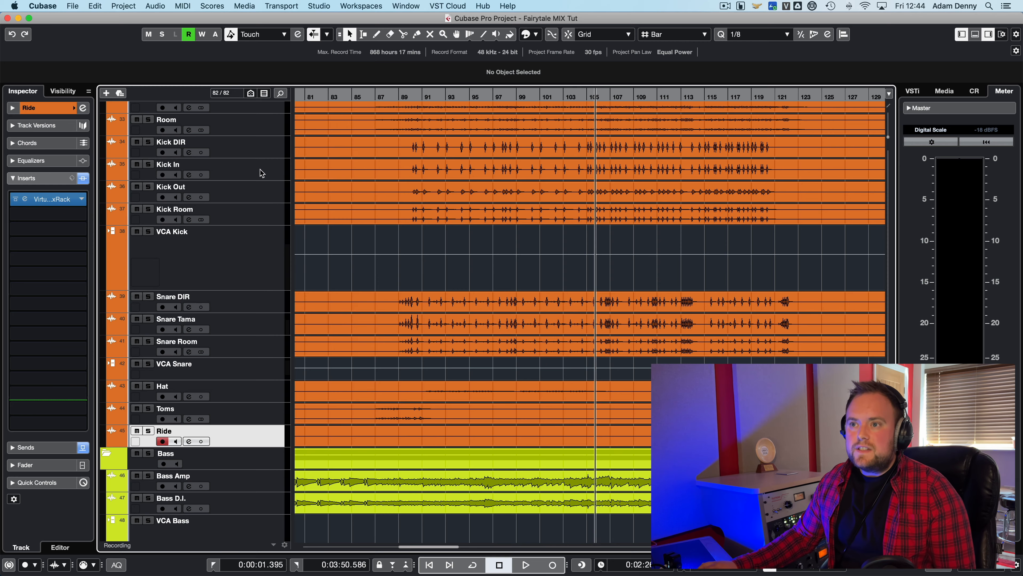
# Step: Inspect the Virtual Mix Rack insert on the Kick In track, then close its window
pyautogui.click(272, 166)
pyautogui.click(41, 198)
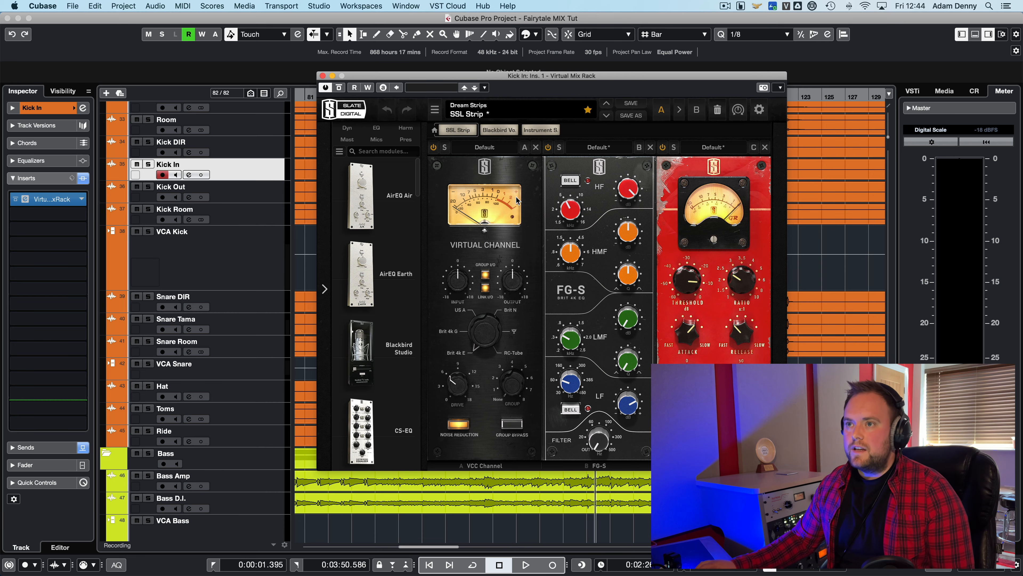
pyautogui.click(322, 76)
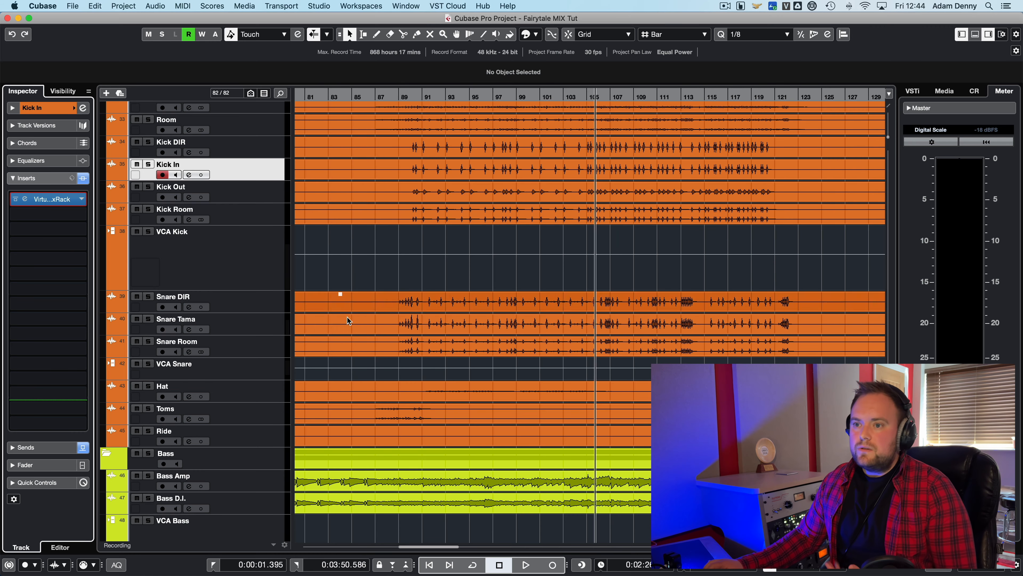
# Step: Inspect the Virtual Mix Rack insert on the Toms track, then close its window
pyautogui.click(269, 418)
pyautogui.click(25, 199)
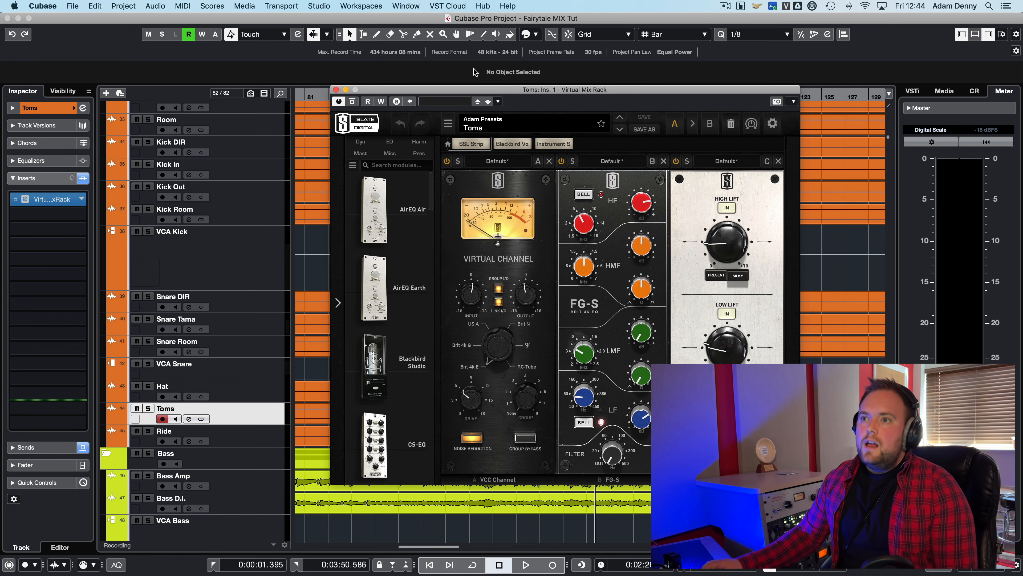
pyautogui.click(335, 89)
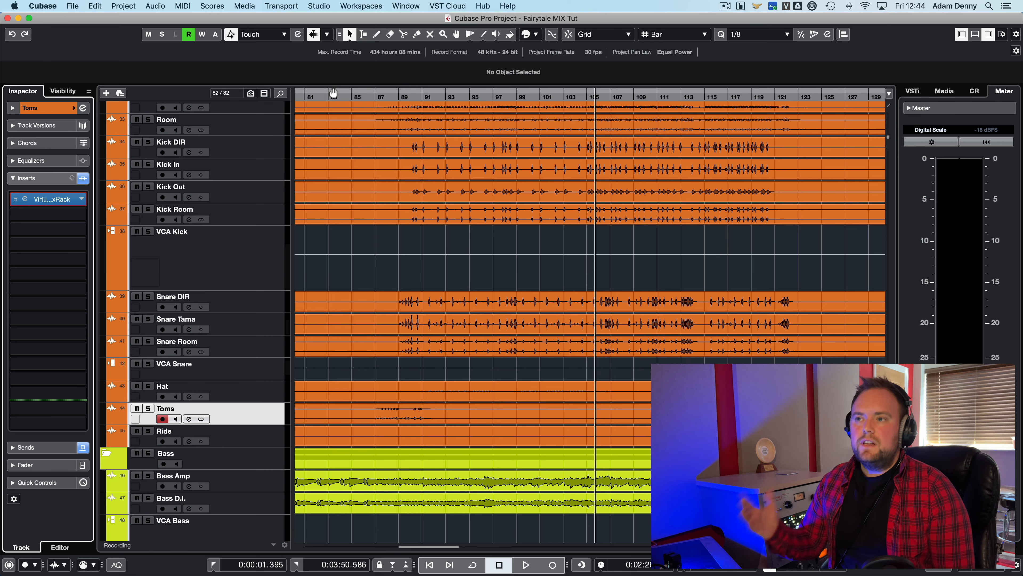